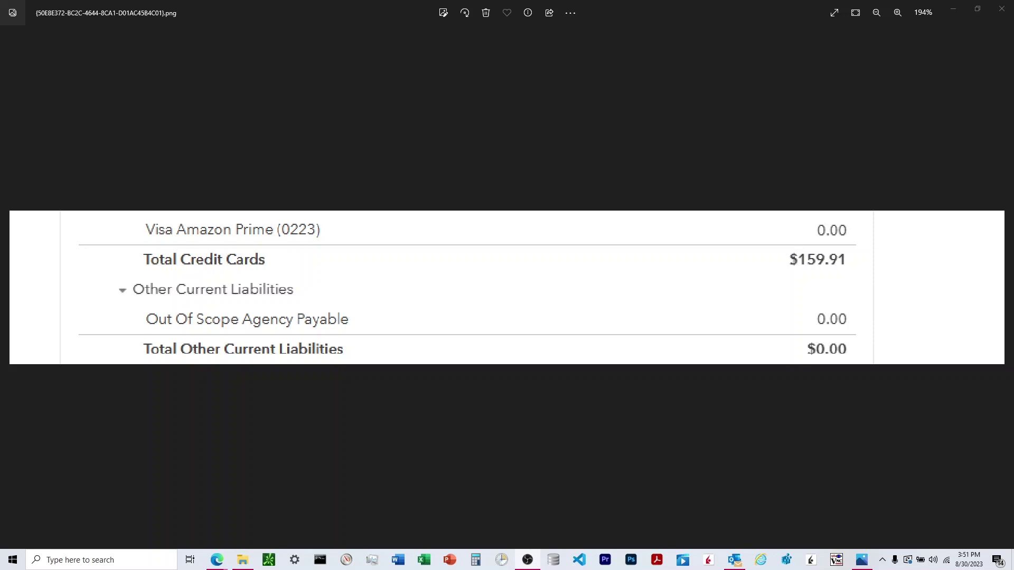
- Open the Chart of accounts and scroll down to the Out Of Scope Agency Payable liability
left_click(907, 559)
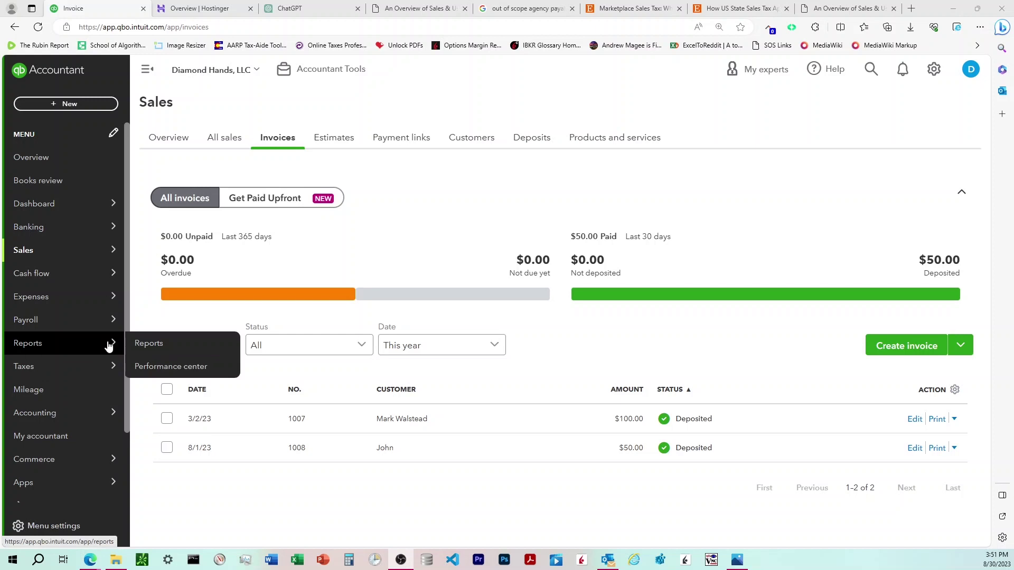
mouse_move(42, 426)
left_click(180, 418)
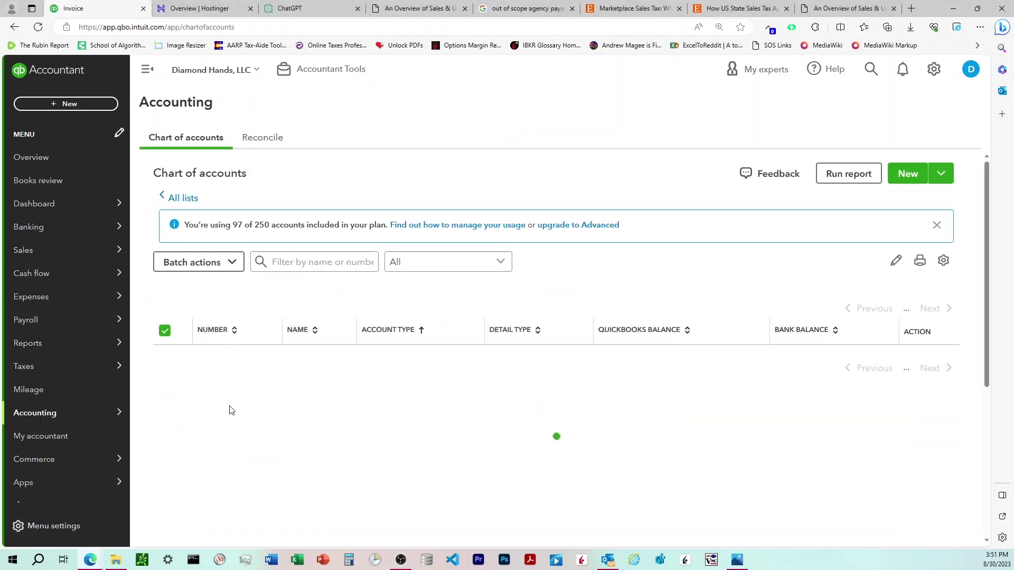
scroll(560, 349, "down", 5)
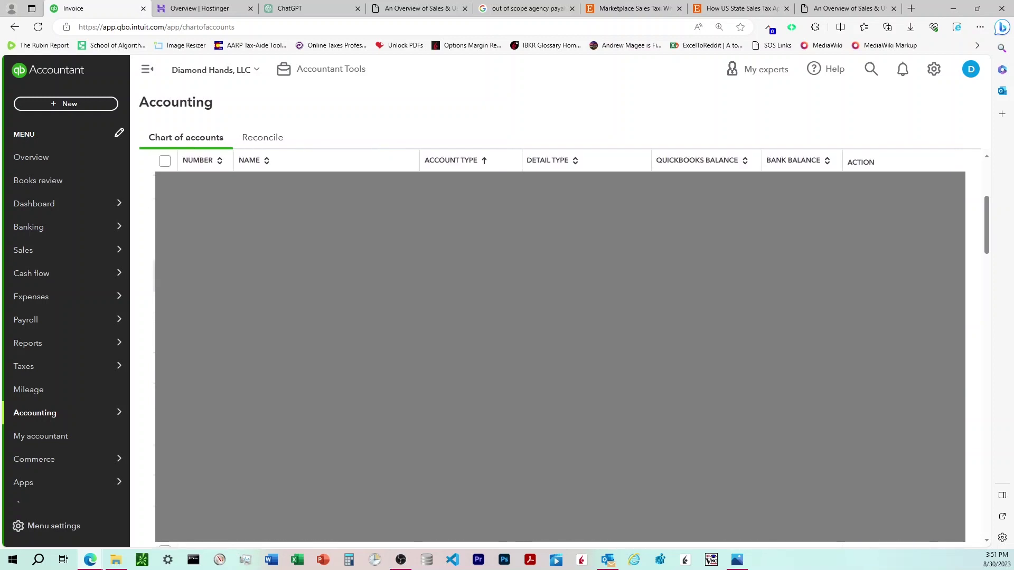
scroll(560, 349, "down", 5)
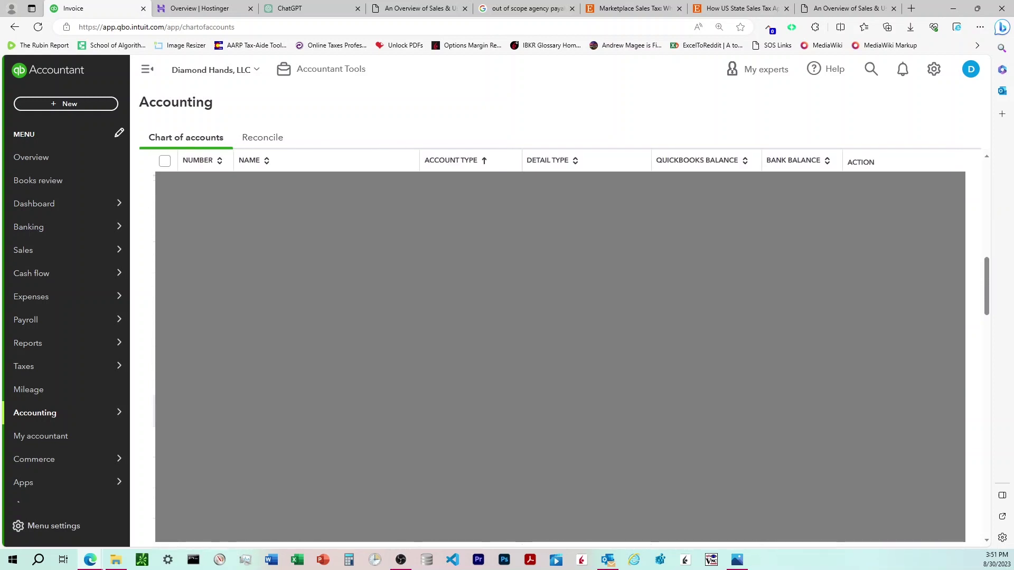
scroll(559, 349, "down", 3)
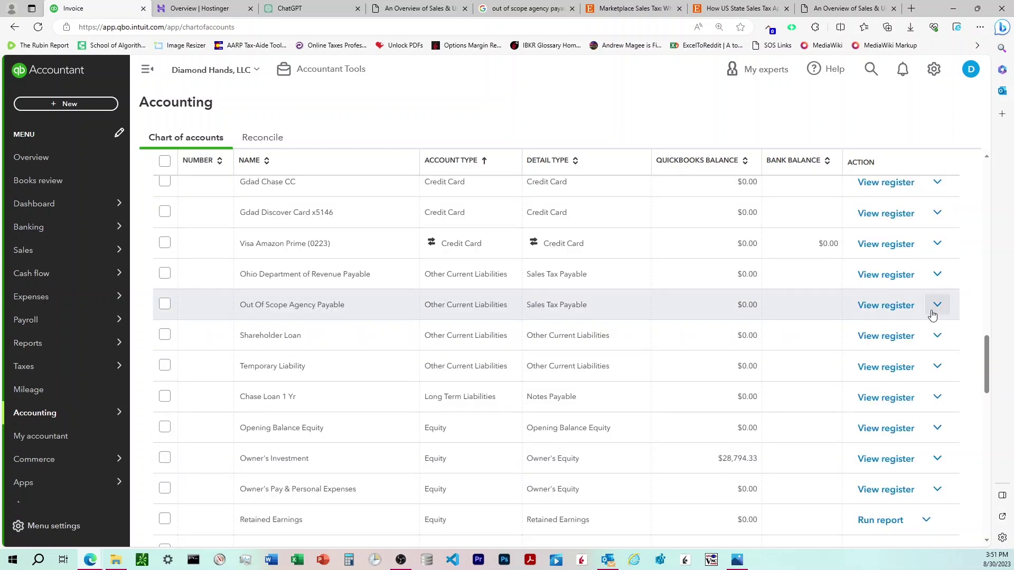
left_click(936, 308)
left_click(863, 355)
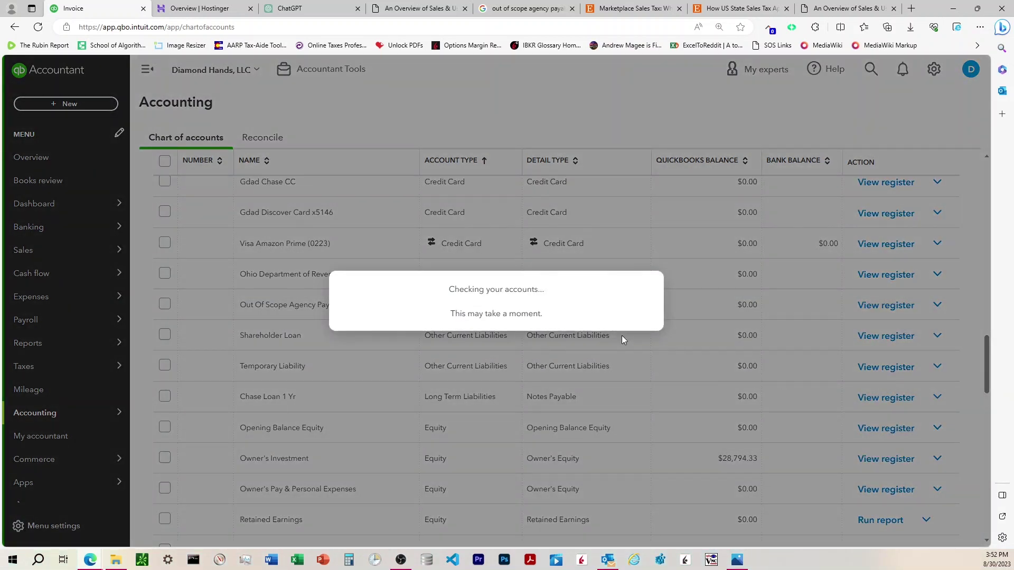
left_click(553, 348)
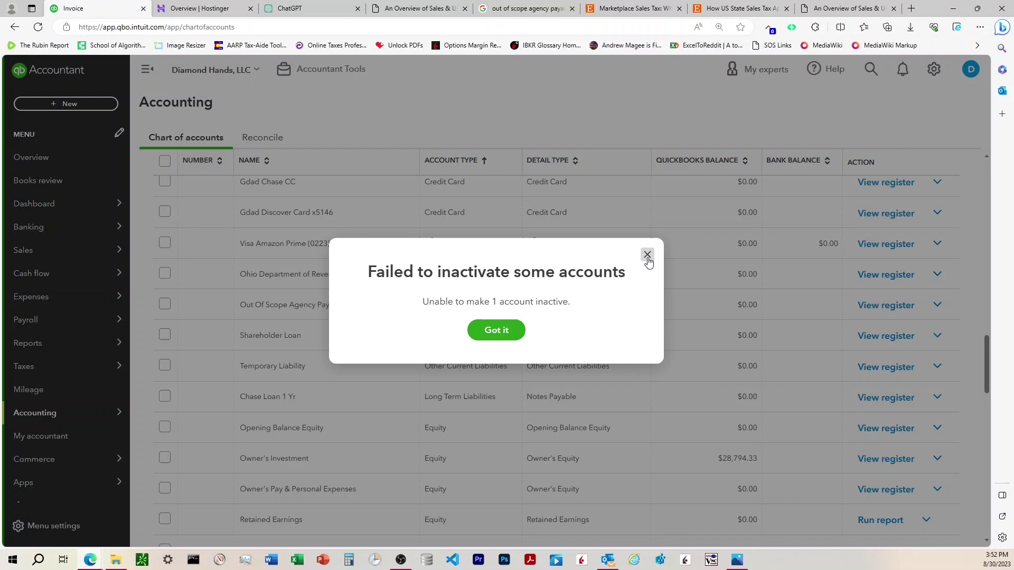
left_click(647, 256)
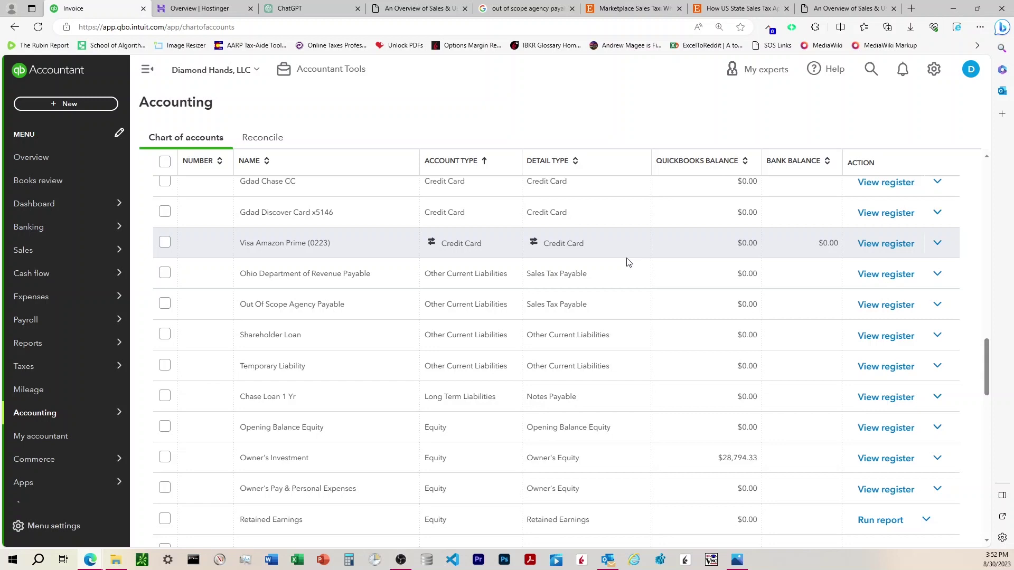
mouse_move(74, 242)
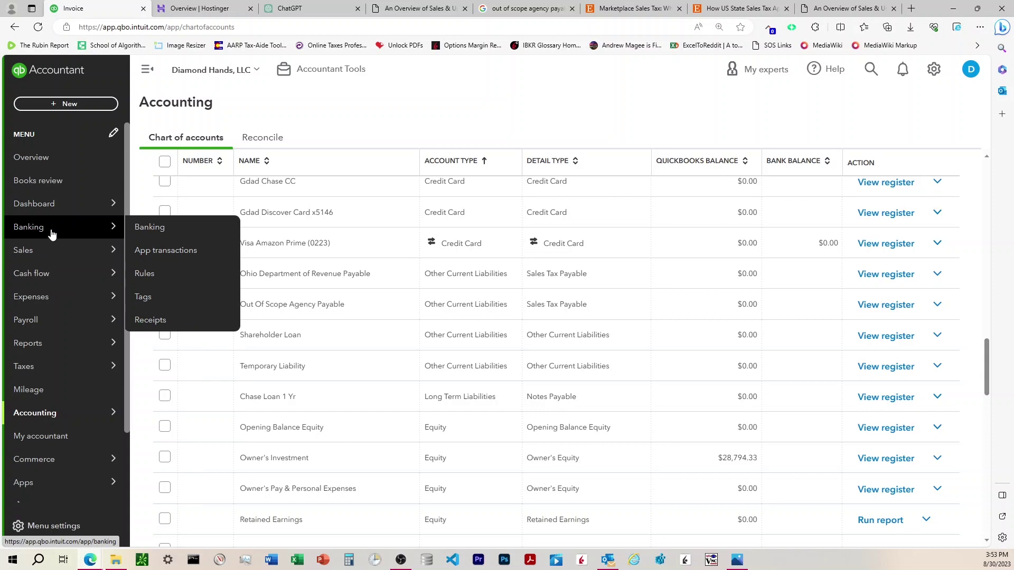
- Open Products and services from the Sales menu and review its eight items
mouse_move(51, 273)
mouse_move(43, 207)
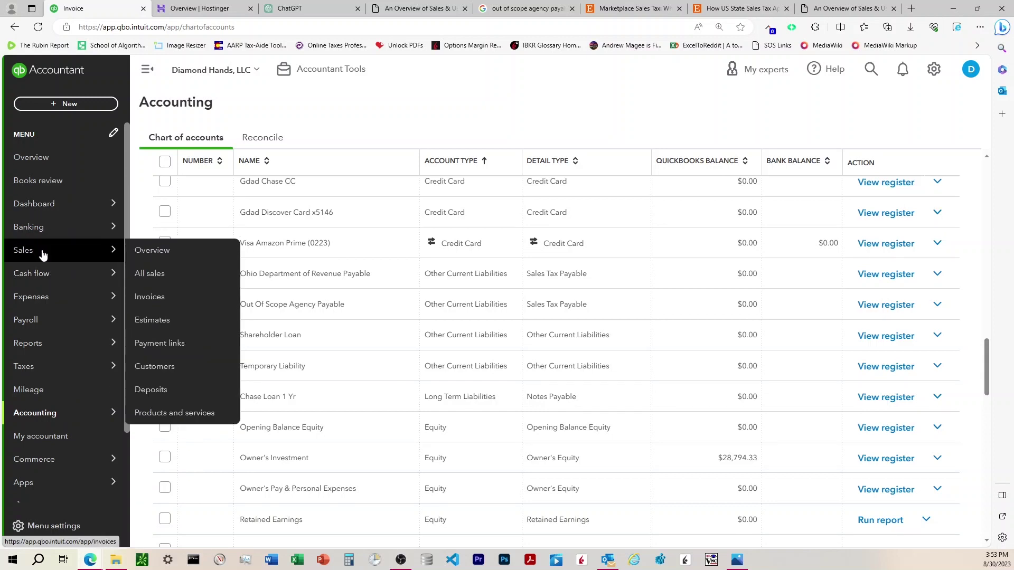
left_click(196, 412)
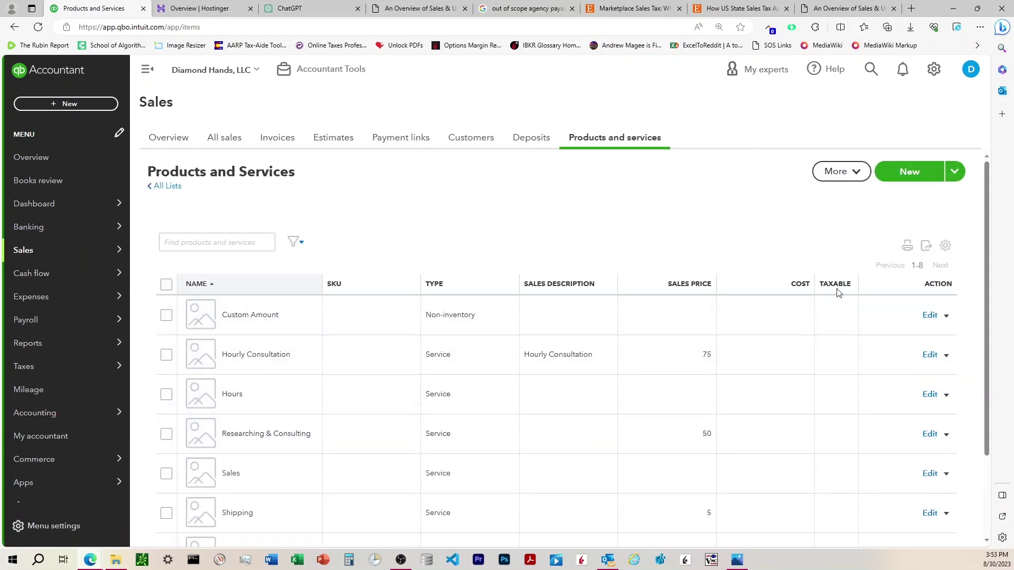
scroll(837, 290, "down", 2)
scroll(837, 306, "up", 2)
scroll(837, 308, "down", 1)
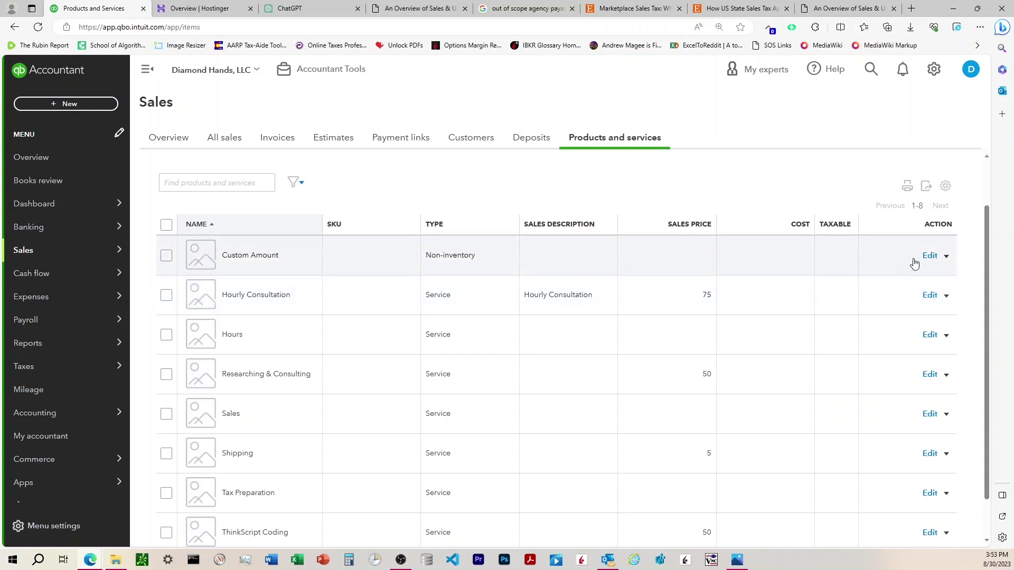
- Set Hourly Consultation's sales tax to Nontaxable and save, then open and close Hours unchanged
left_click(930, 295)
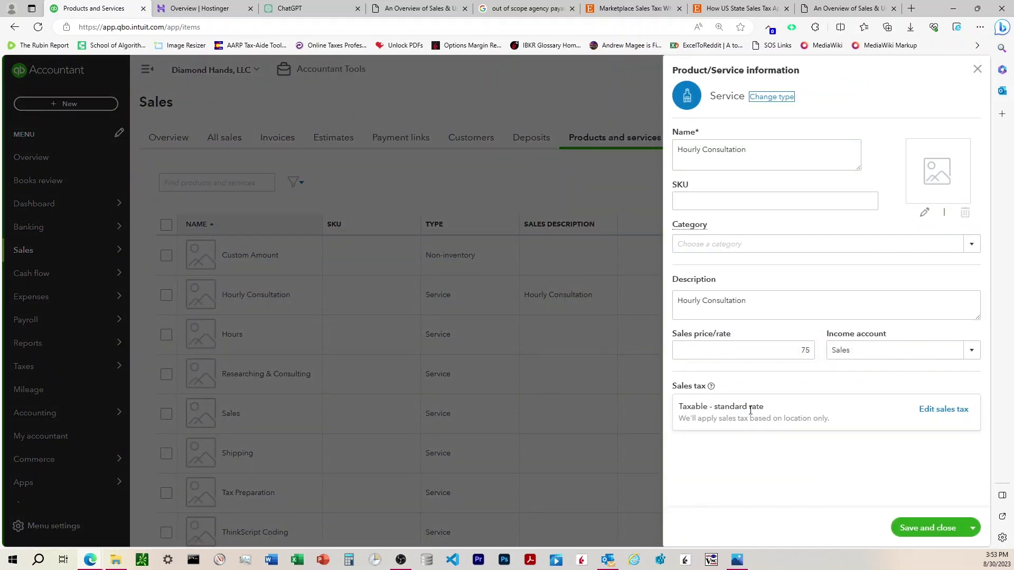
left_click(937, 411)
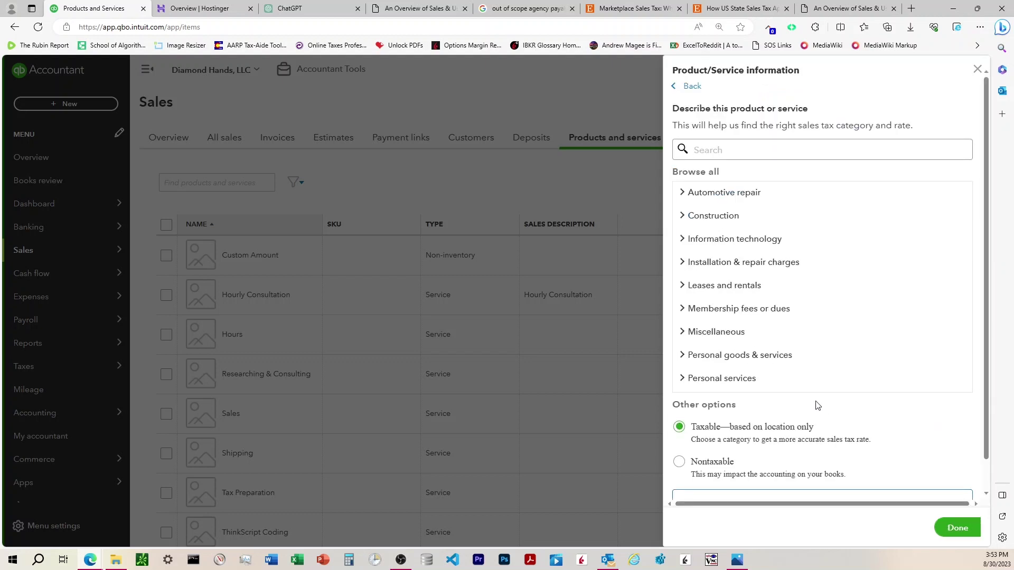
scroll(766, 420, "down", 1)
left_click(680, 428)
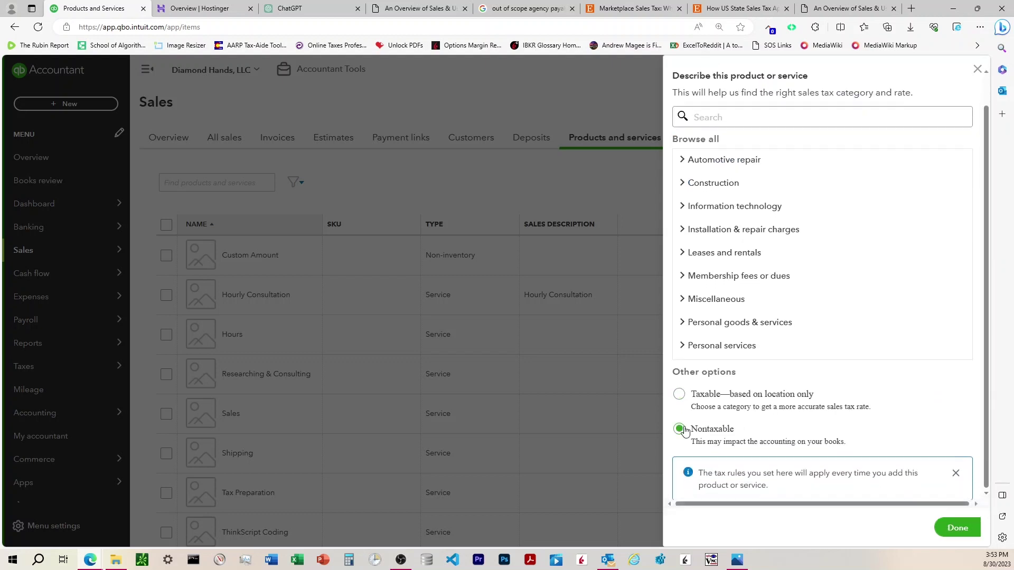
left_click(956, 527)
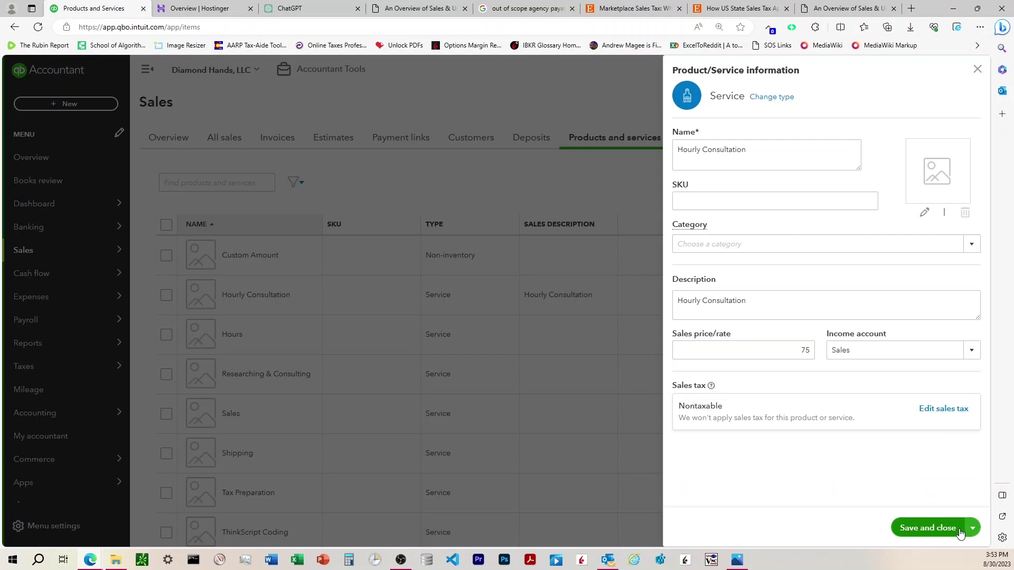
left_click(929, 528)
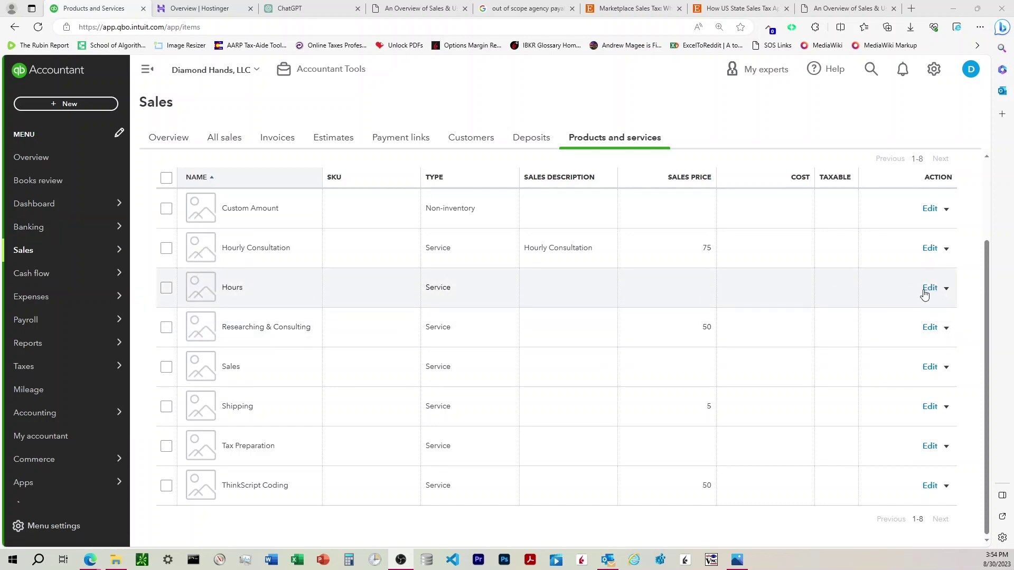
left_click(931, 289)
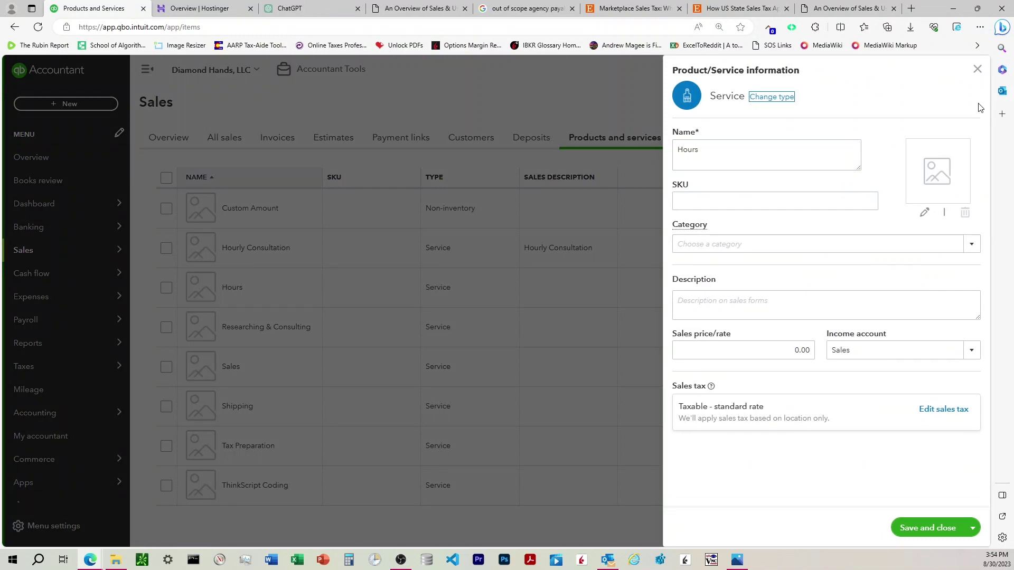
left_click(977, 70)
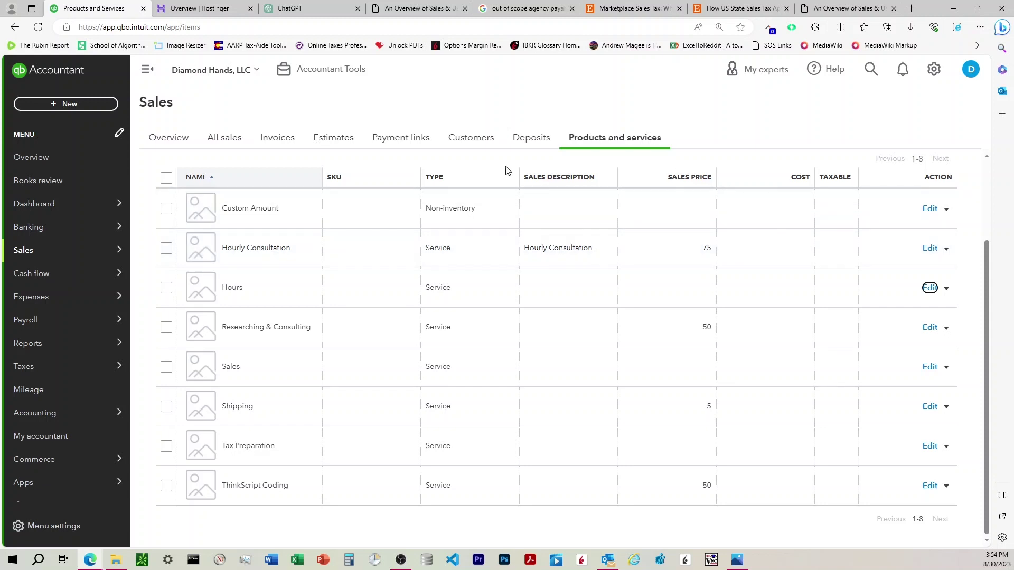
mouse_move(68, 215)
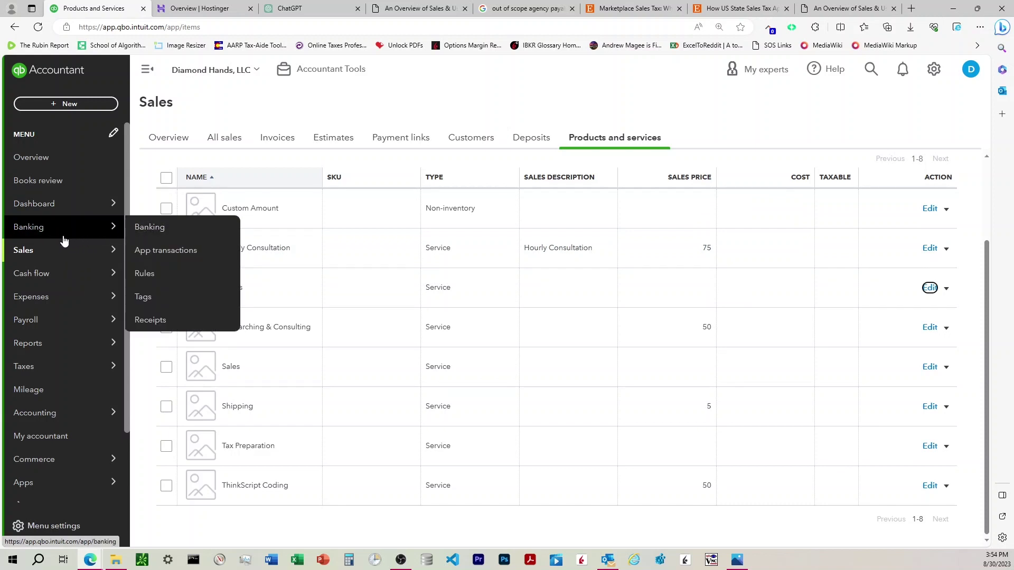
mouse_move(53, 275)
mouse_move(44, 250)
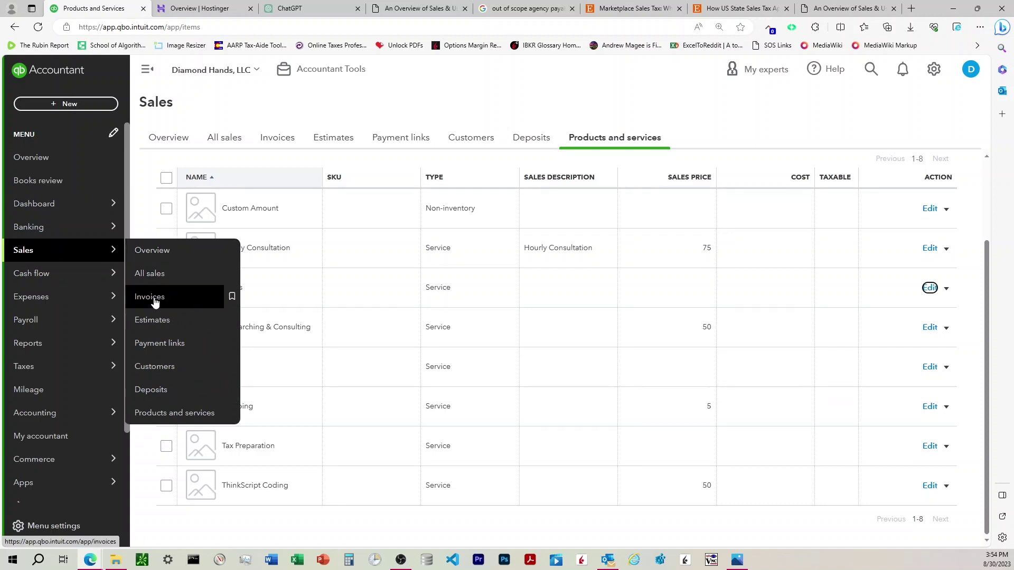
left_click(217, 297)
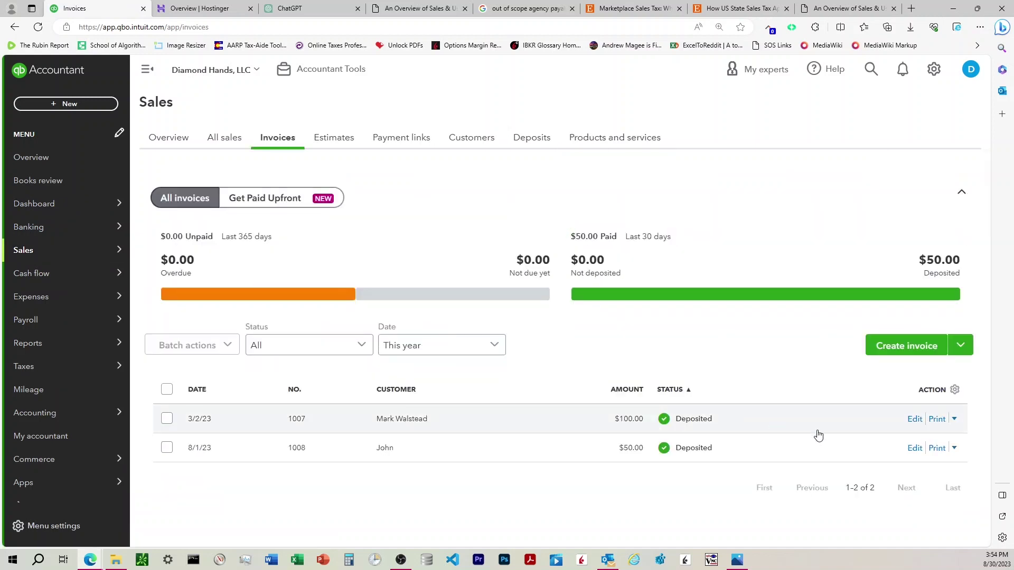
left_click(915, 449)
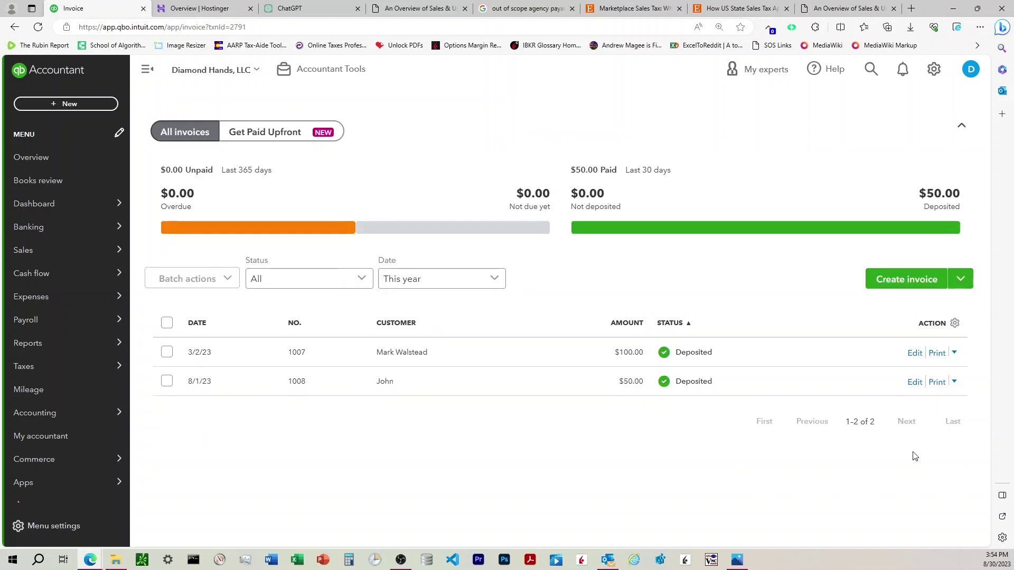
scroll(655, 384, "down", 3)
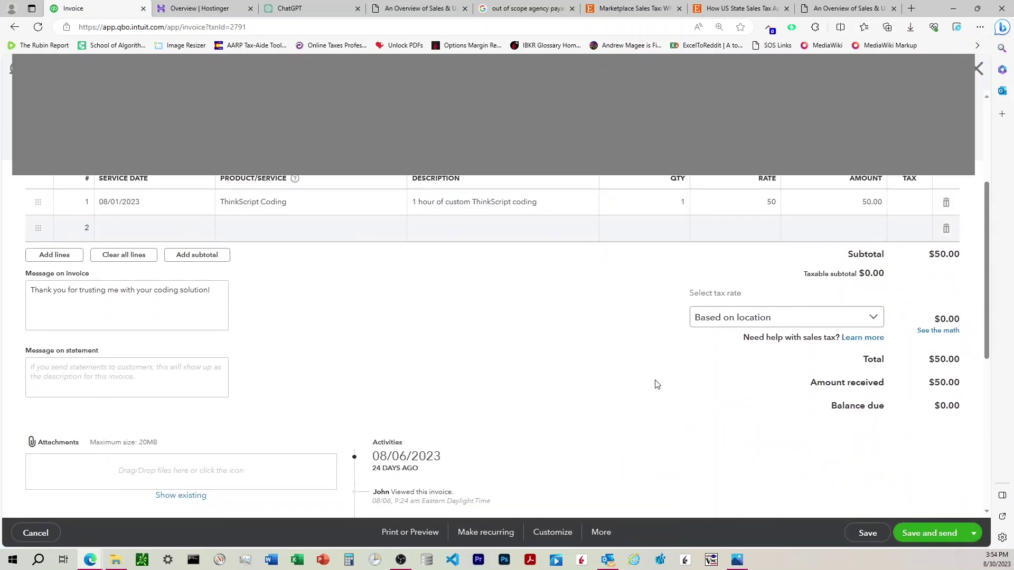
scroll(636, 377, "up", 1)
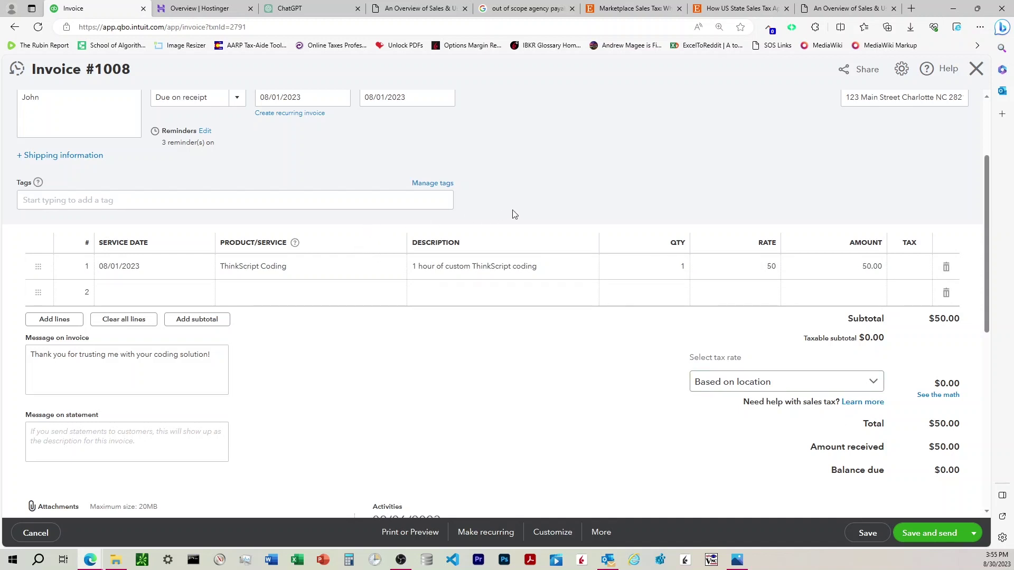
left_click(978, 74)
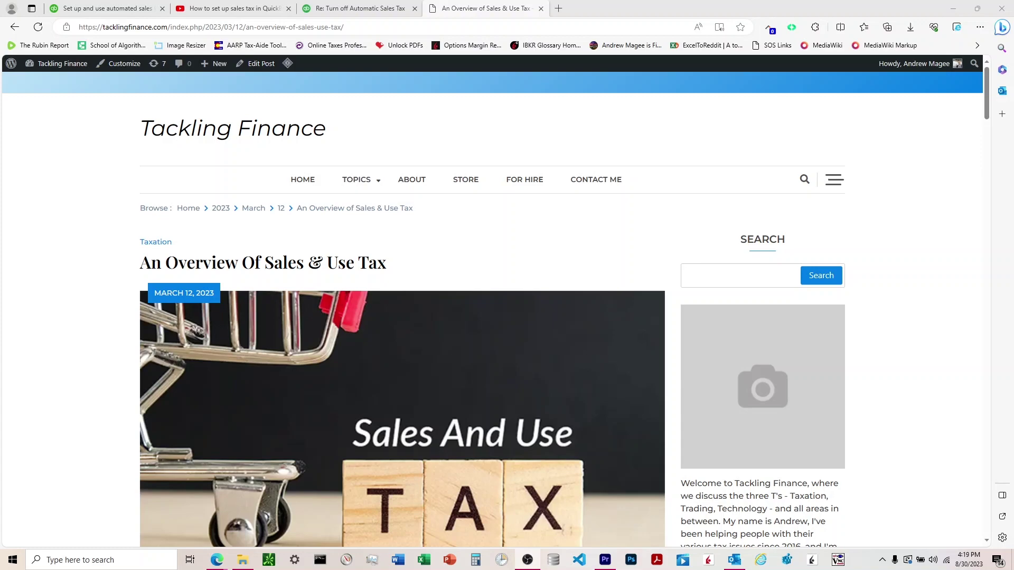
- Scroll the Sales & Use Tax article to the nexus table and follow the quickbooks.intuit.com Wayfair link
scroll(486, 300, "down", 20)
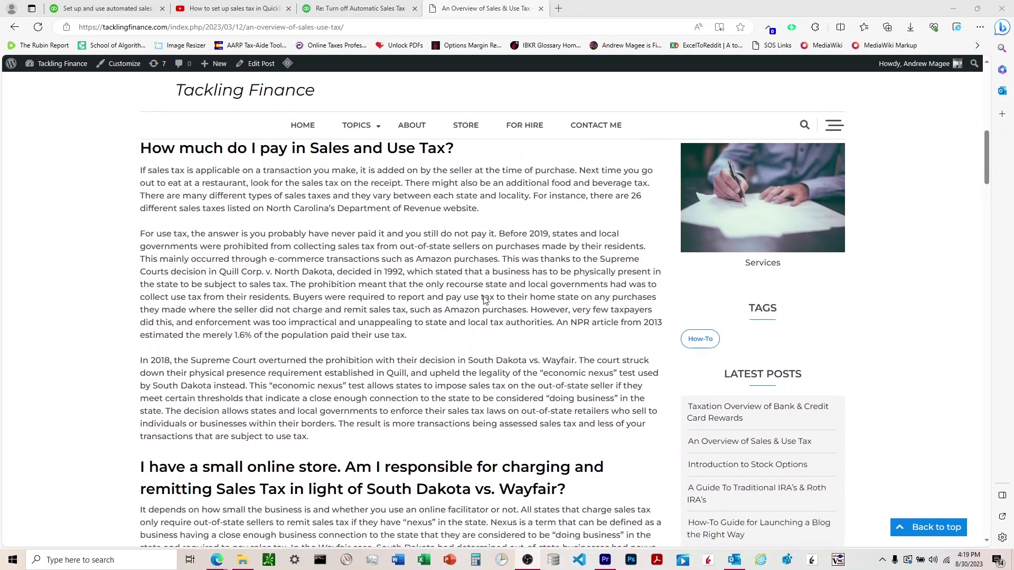
scroll(485, 300, "down", 12)
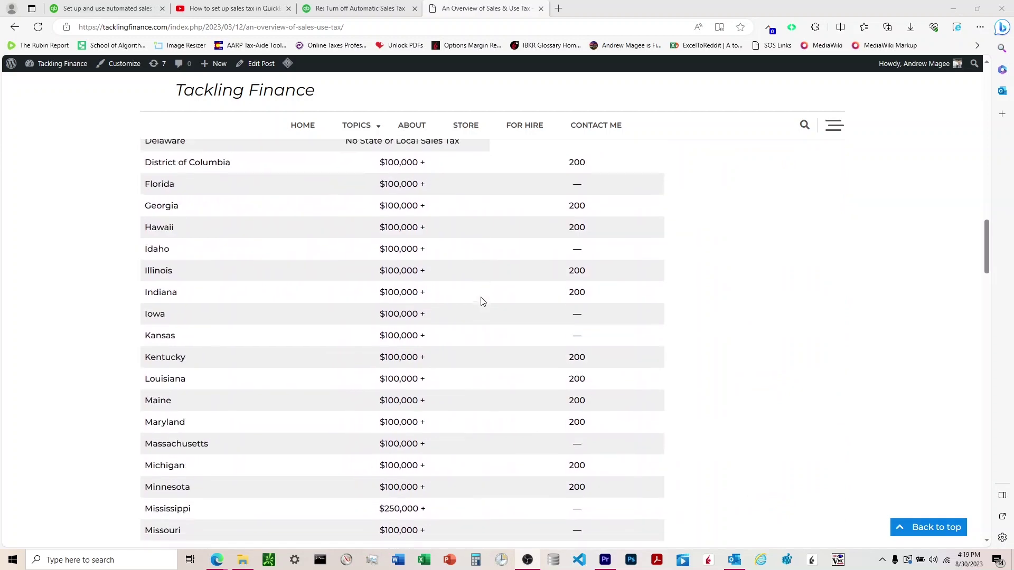
scroll(482, 301, "down", 5)
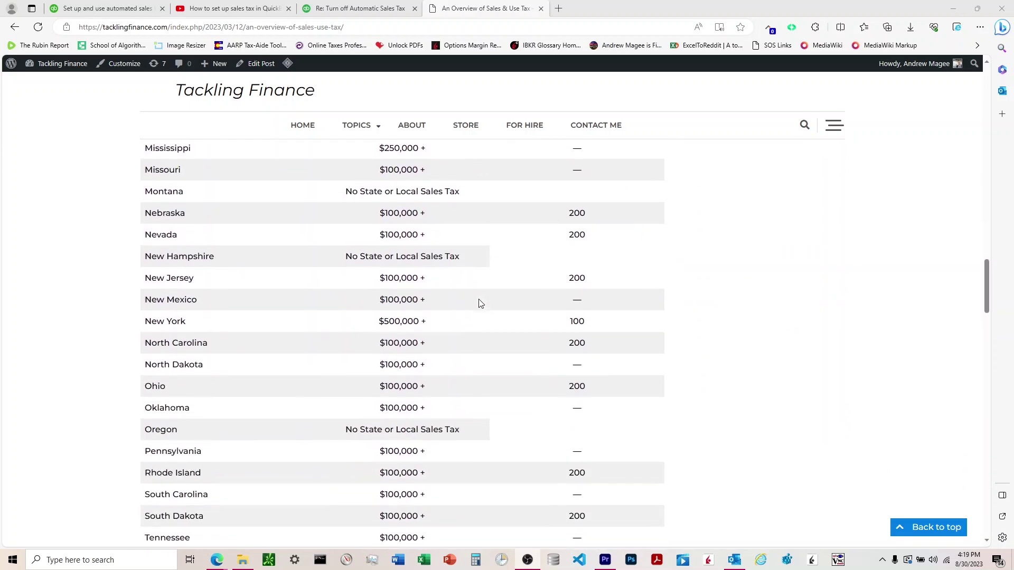
scroll(477, 303, "down", 12)
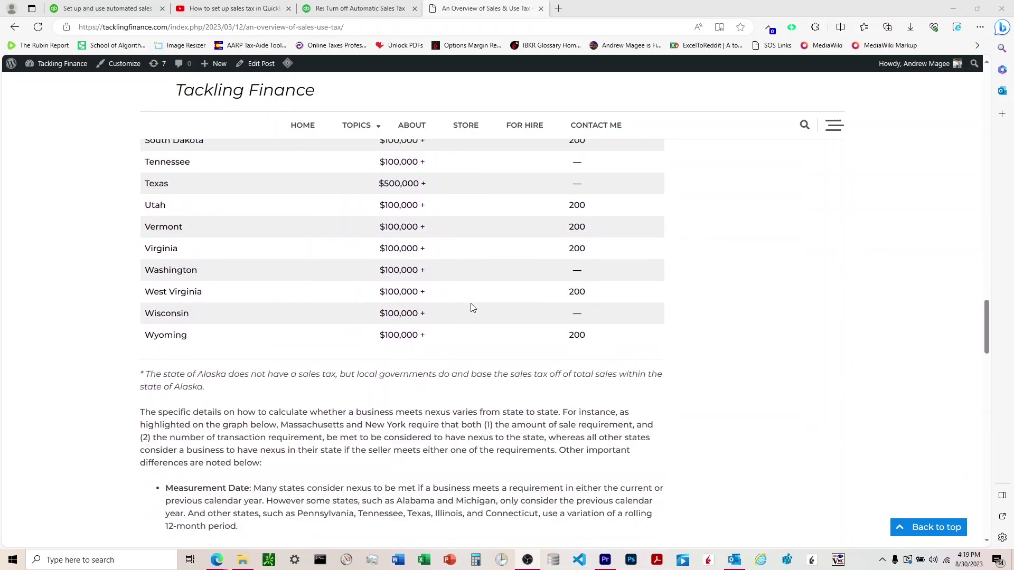
scroll(471, 308, "down", 14)
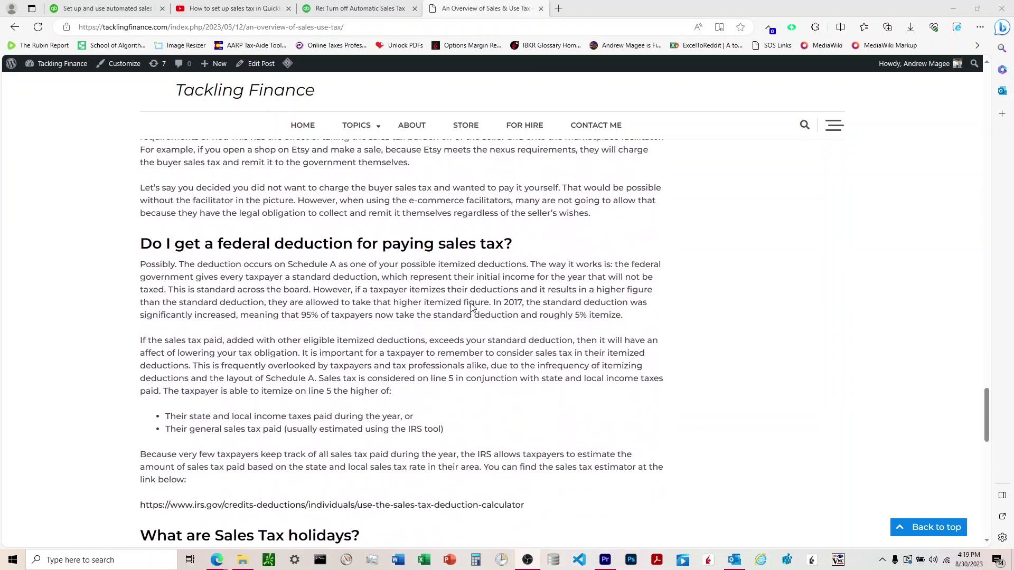
scroll(469, 306, "up", 8)
scroll(469, 307, "up", 15)
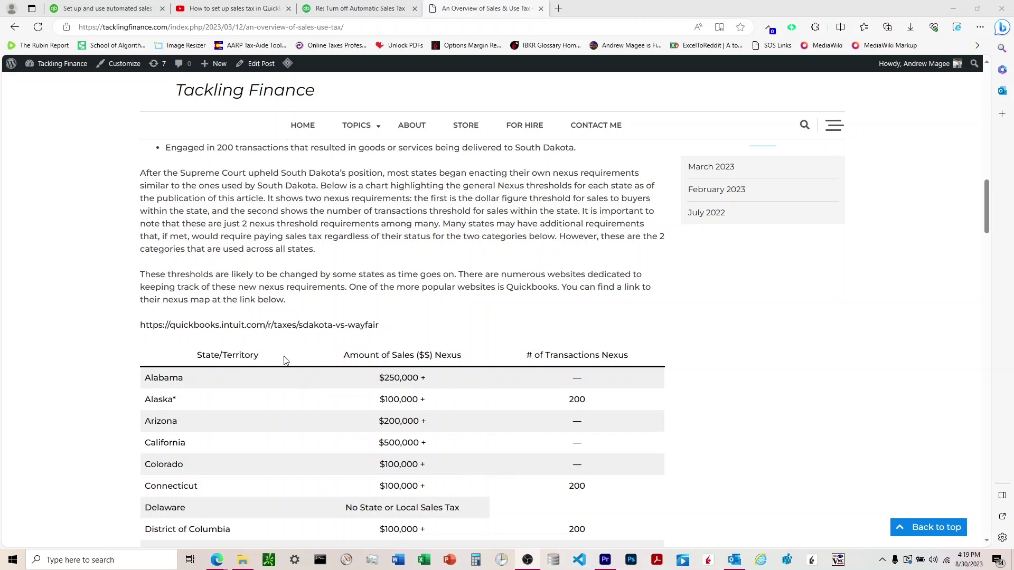
left_click(215, 326)
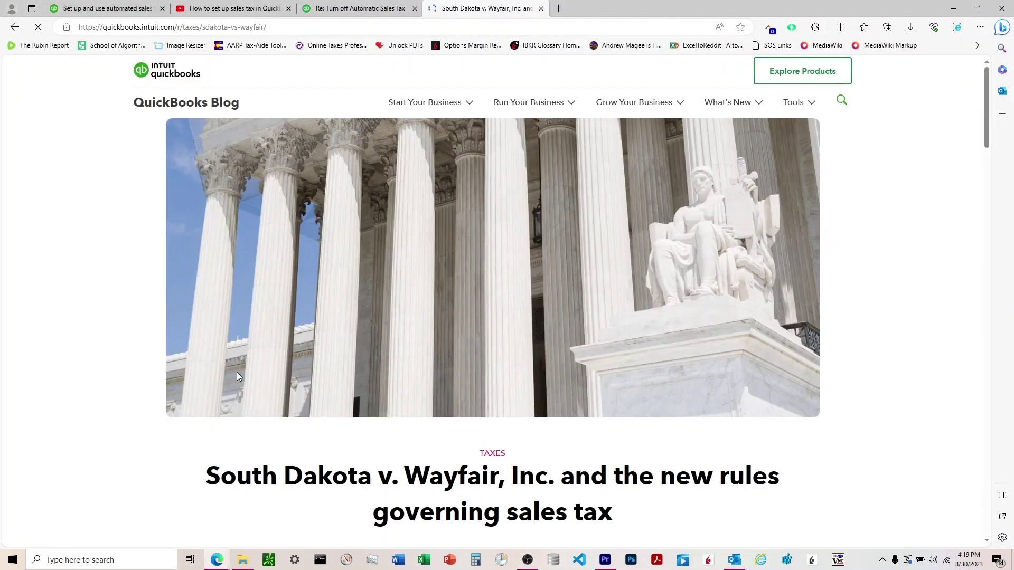
- Pick North Carolina in the state map to read its nexus threshold, then close the Wayfair tab
scroll(236, 372, "down", 15)
scroll(237, 380, "down", 8)
scroll(237, 381, "up", 9)
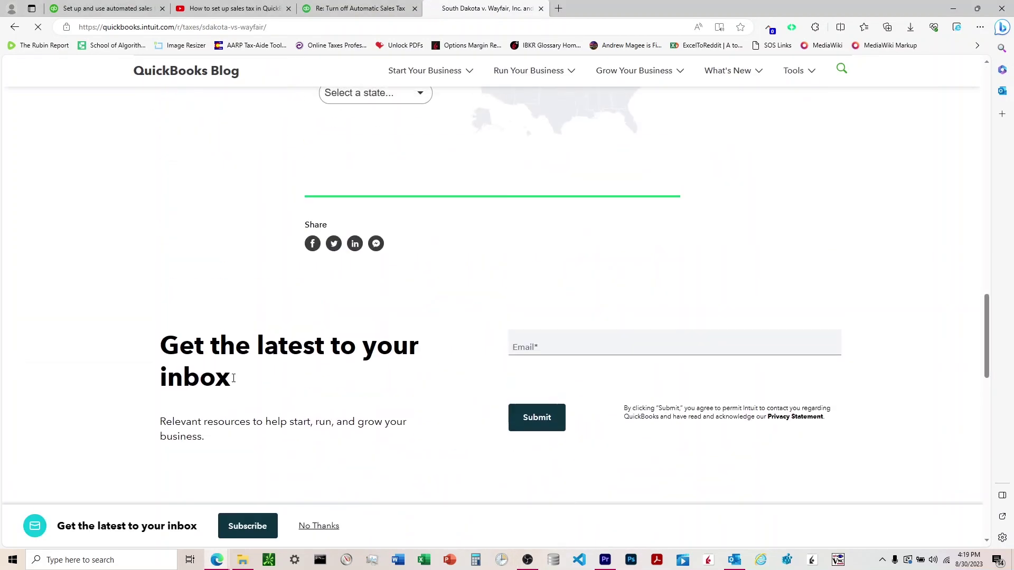
left_click(368, 323)
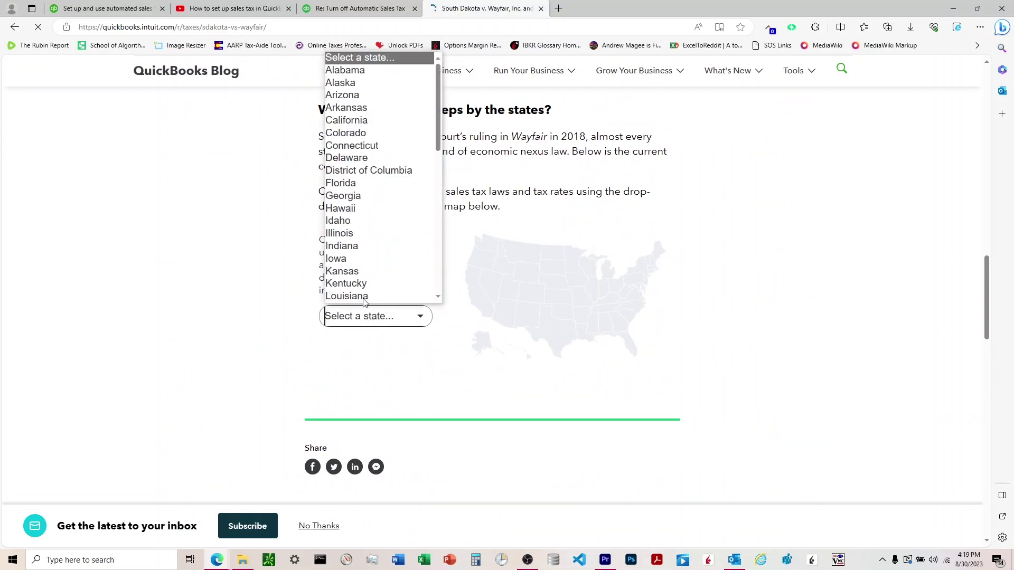
scroll(363, 281, "down", 1)
scroll(363, 280, "down", 5)
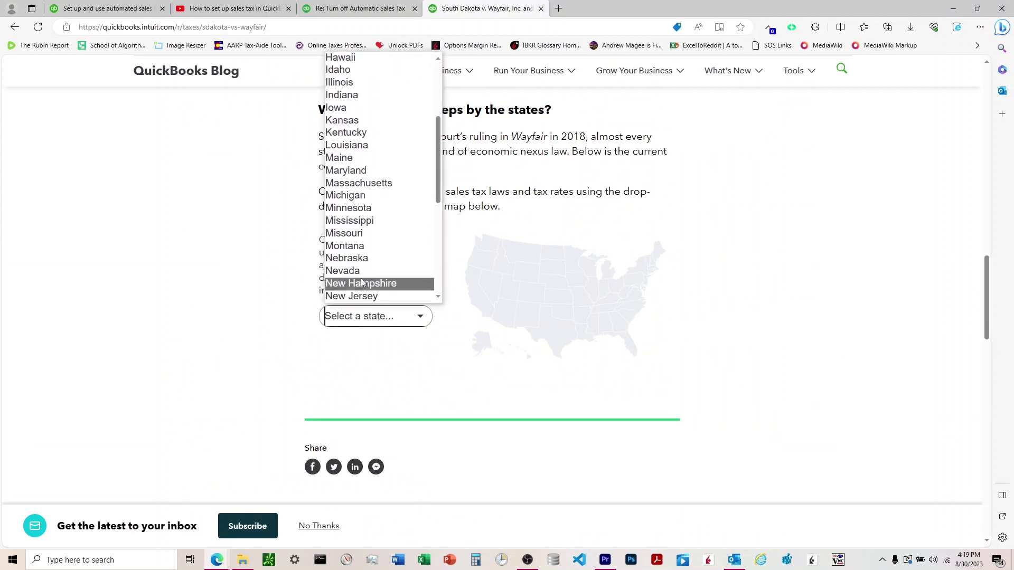
left_click(365, 259)
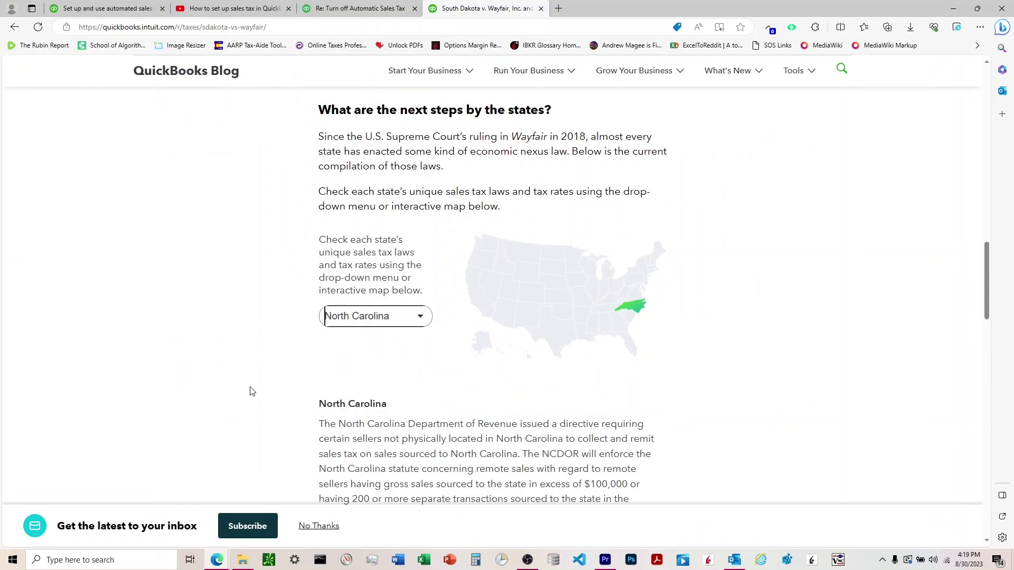
scroll(253, 389, "down", 4)
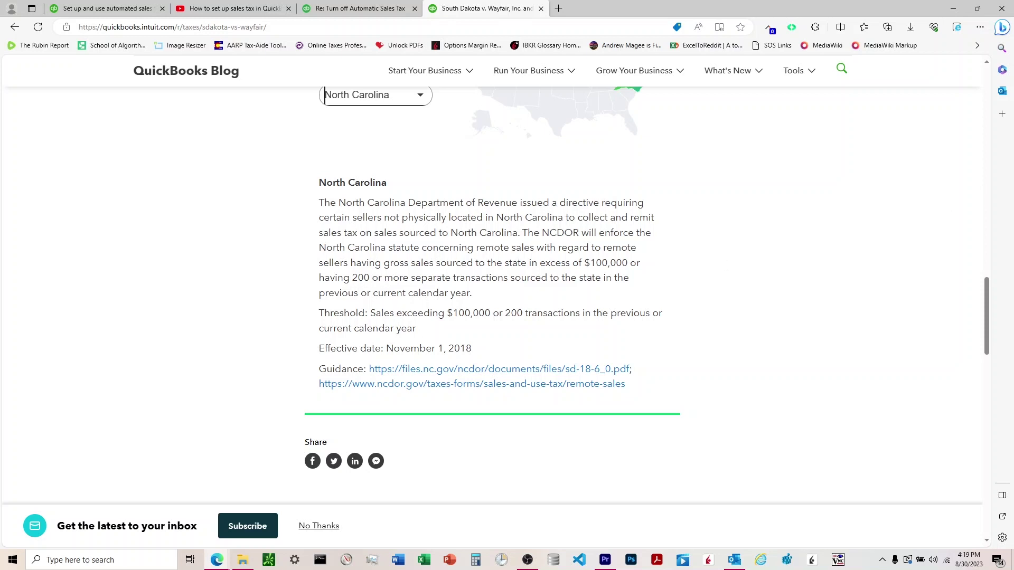
key("ctrl+w")
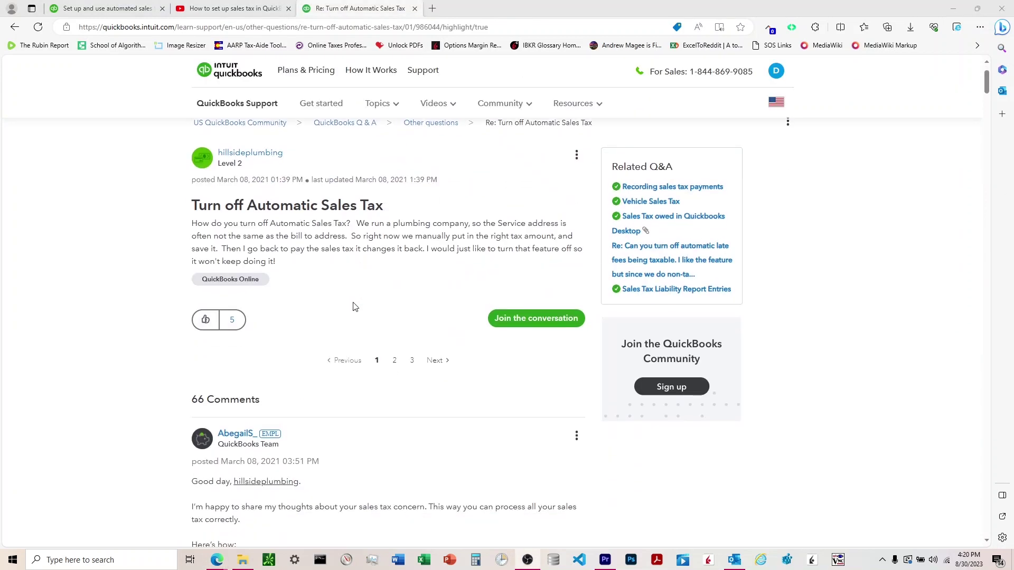
scroll(355, 317, "down", 15)
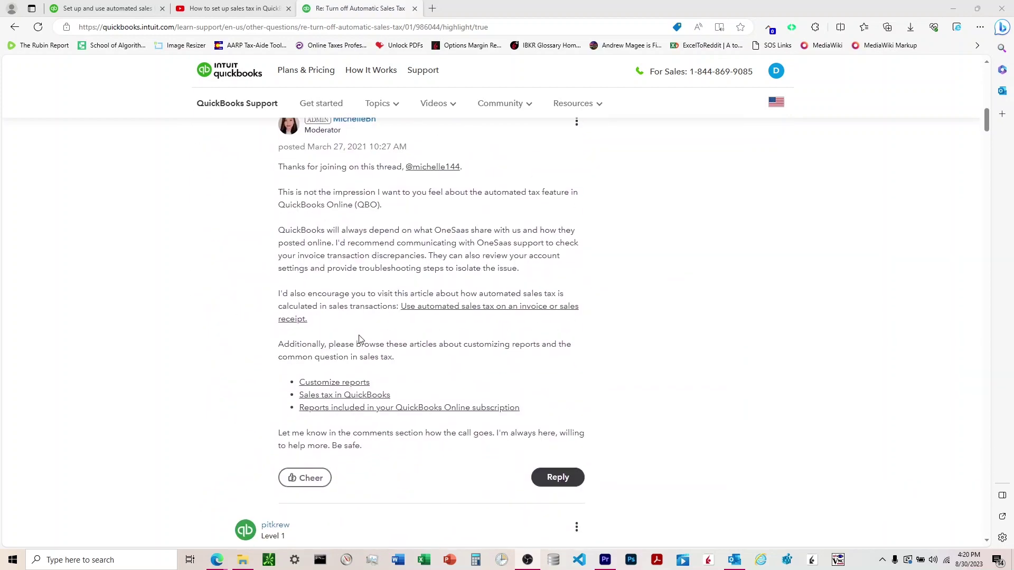
scroll(359, 338, "down", 17)
scroll(361, 342, "up", 4)
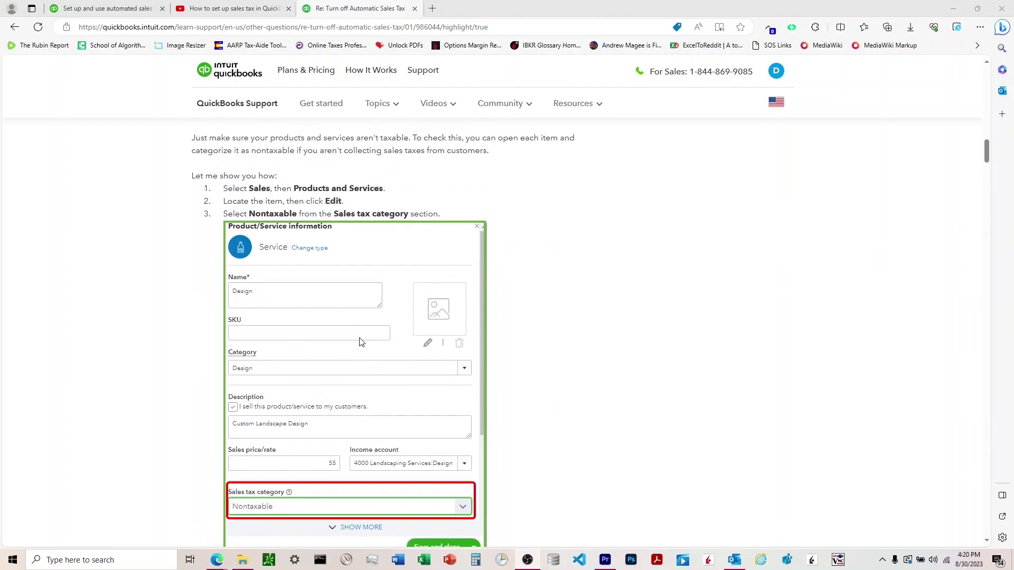
scroll(362, 342, "down", 20)
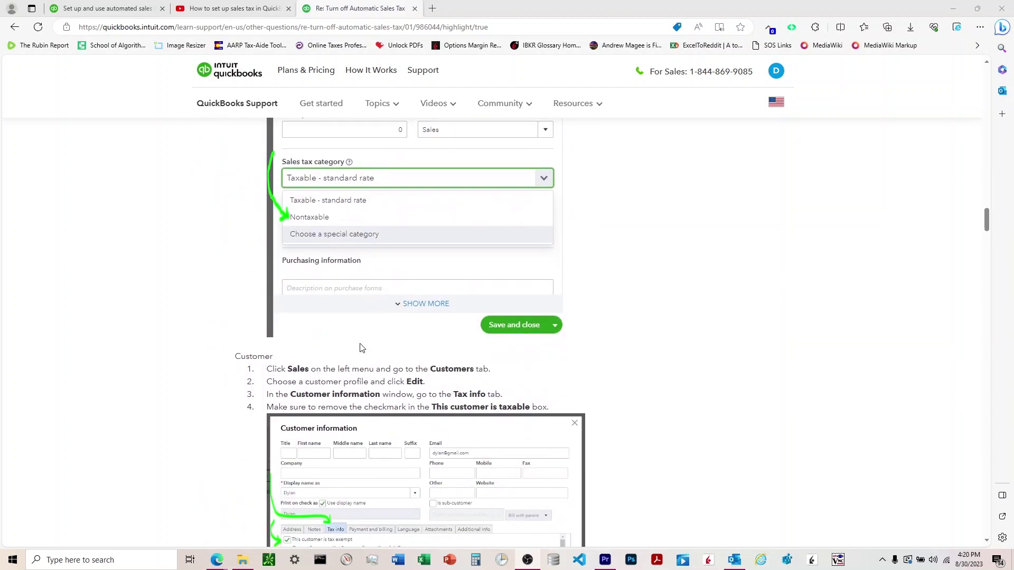
scroll(361, 348, "up", 3)
scroll(361, 347, "down", 7)
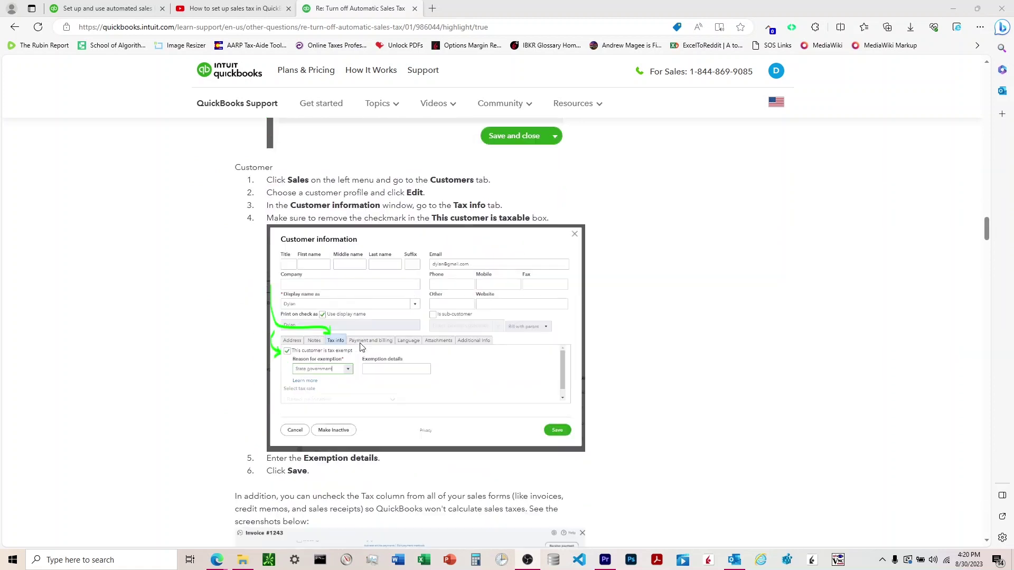